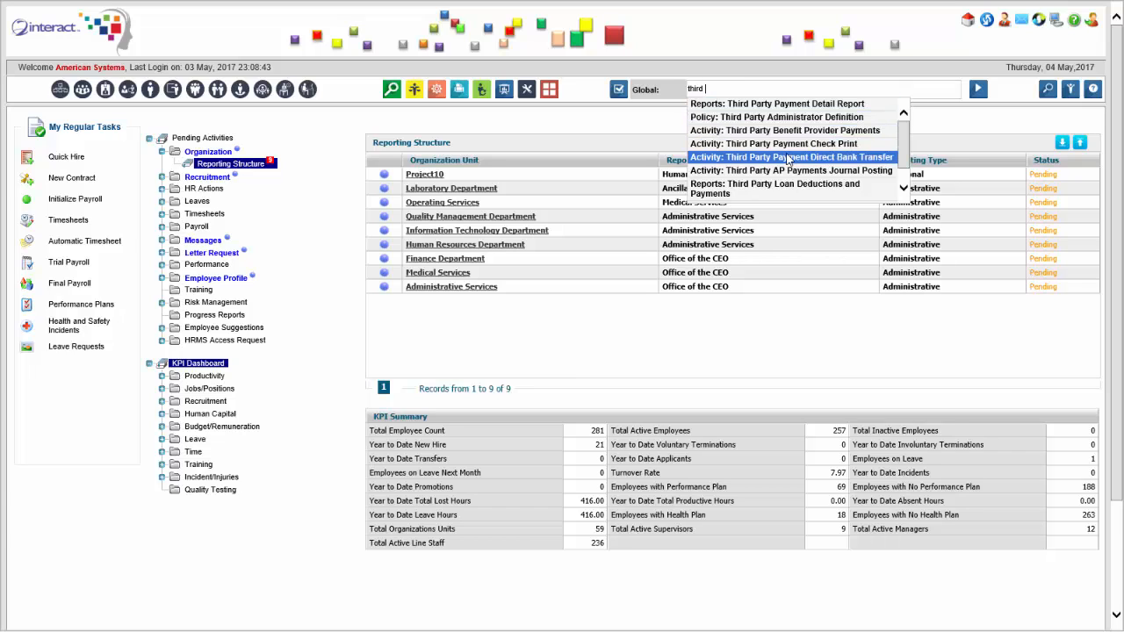
- Open the Third Party Benefit Provider Payments activity through the global search
click(716, 87)
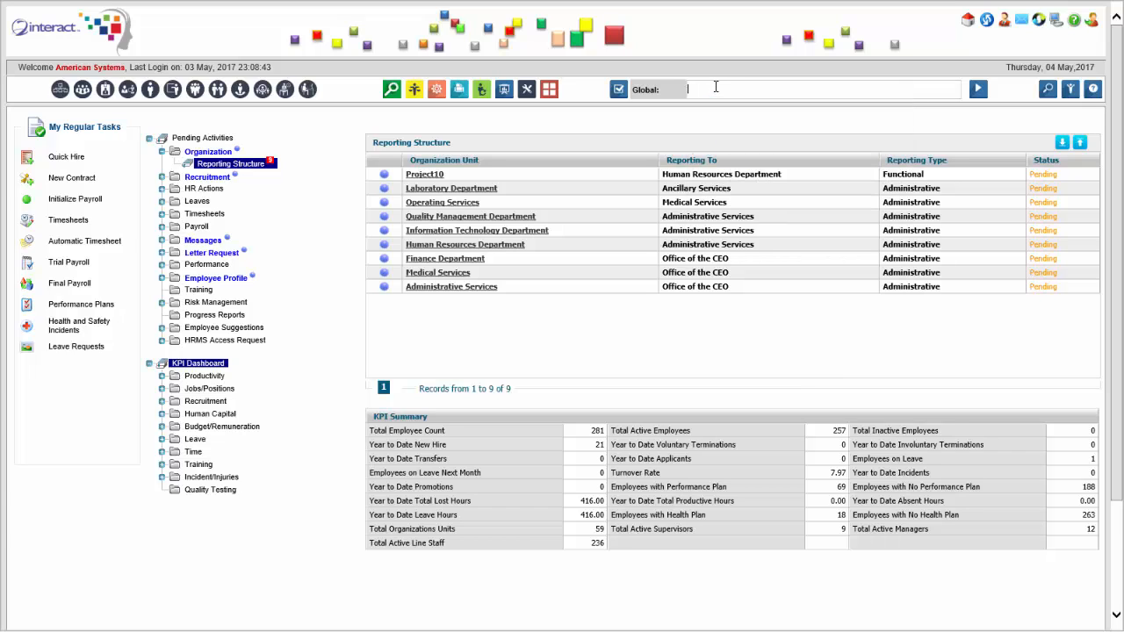
text(tax pay)
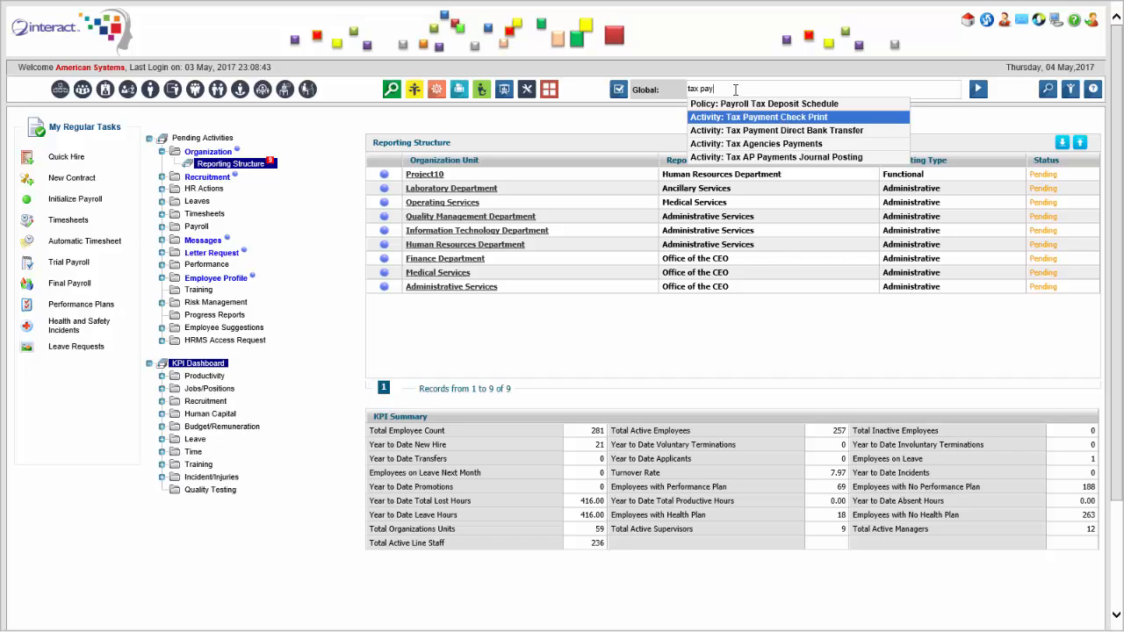
key(Escape)
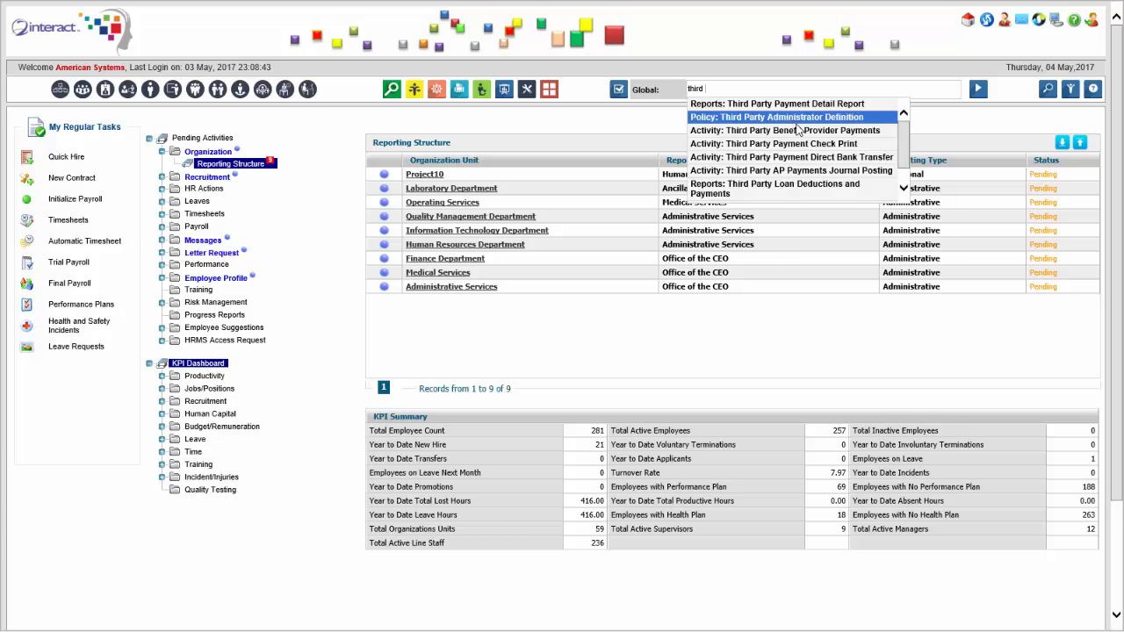
click(809, 134)
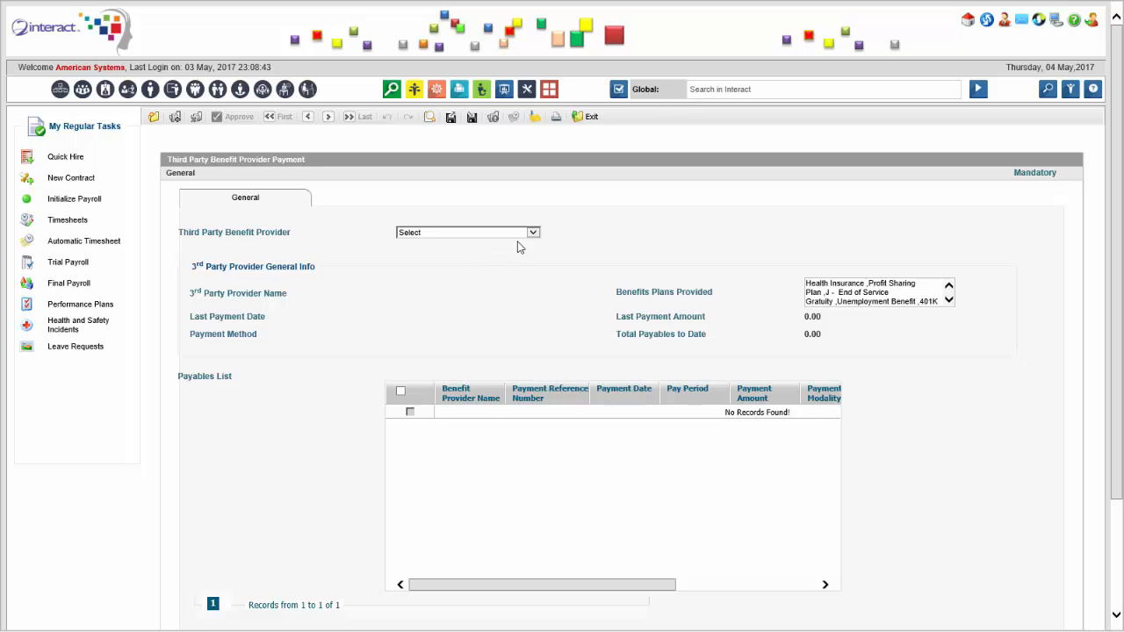
- Select SSS as the third party benefit provider and tick its May 2017 payable
click(520, 232)
click(519, 254)
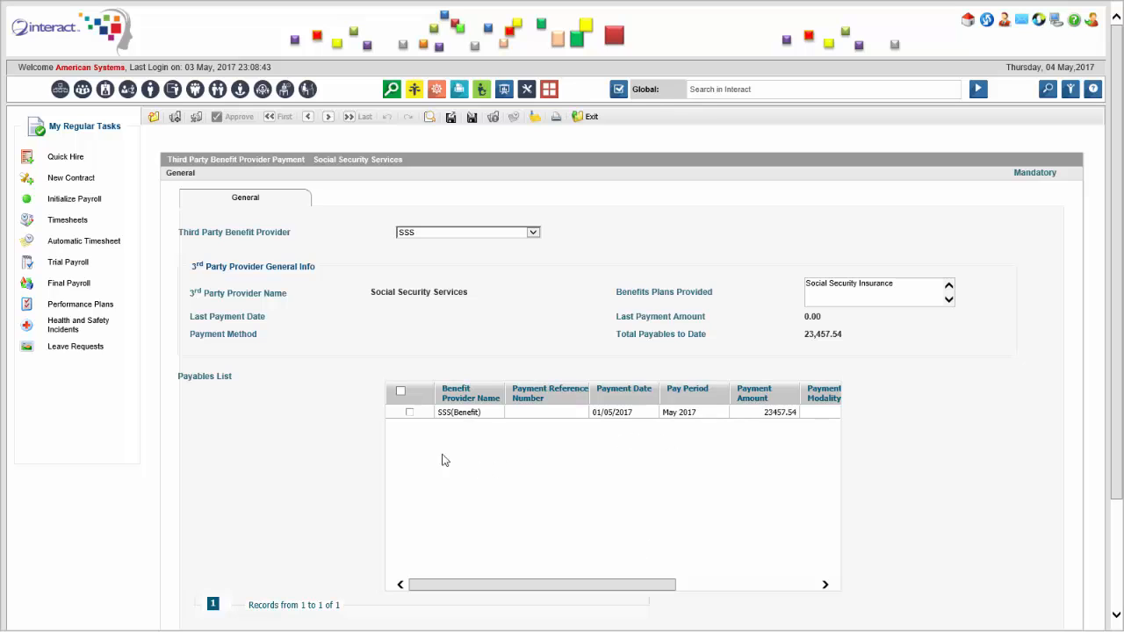
click(409, 412)
- Generate a payment for the ticked payable and choose Check as the payment modality
mouse_move(554, 586)
mouse_down()
mouse_move(715, 547)
mouse_move(536, 582)
mouse_up()
drag(1122, 231, 1117, 316)
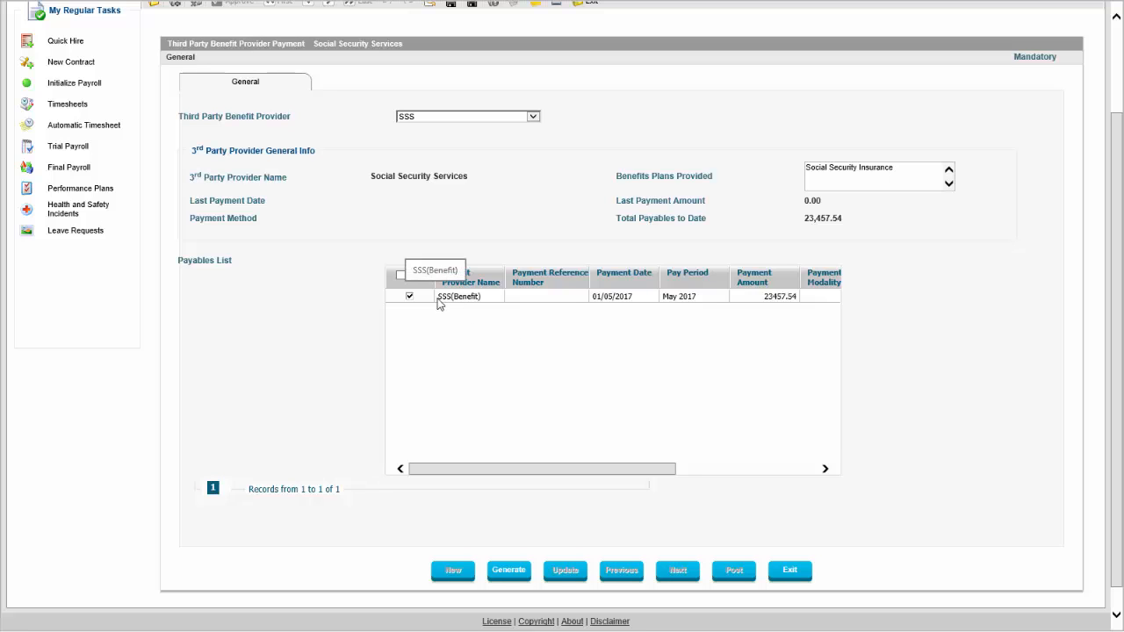
click(509, 570)
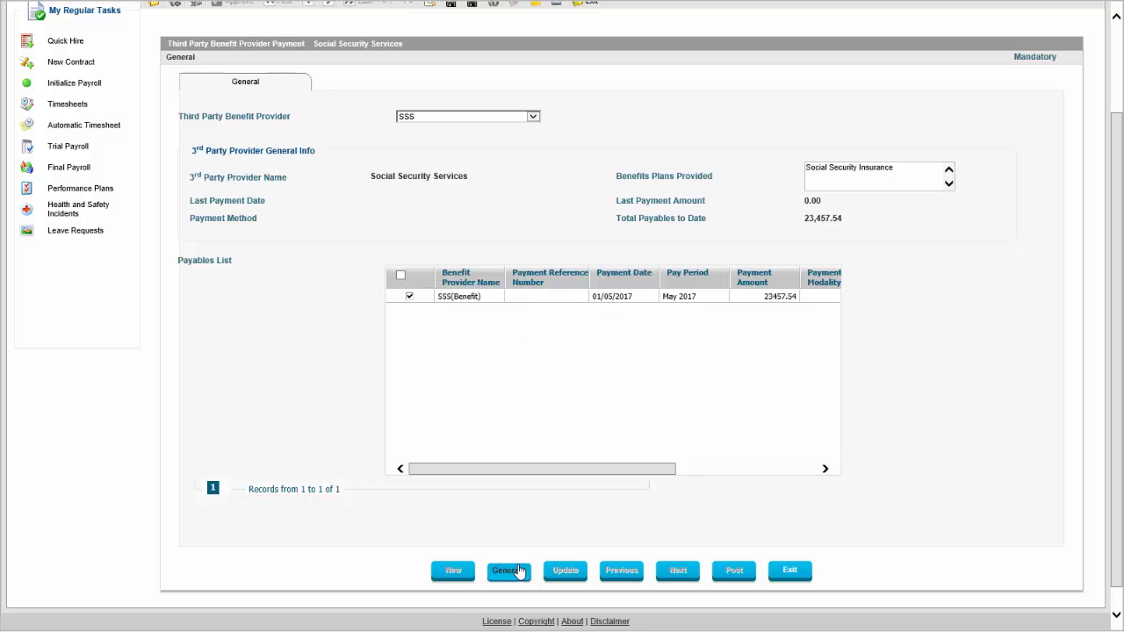
click(551, 367)
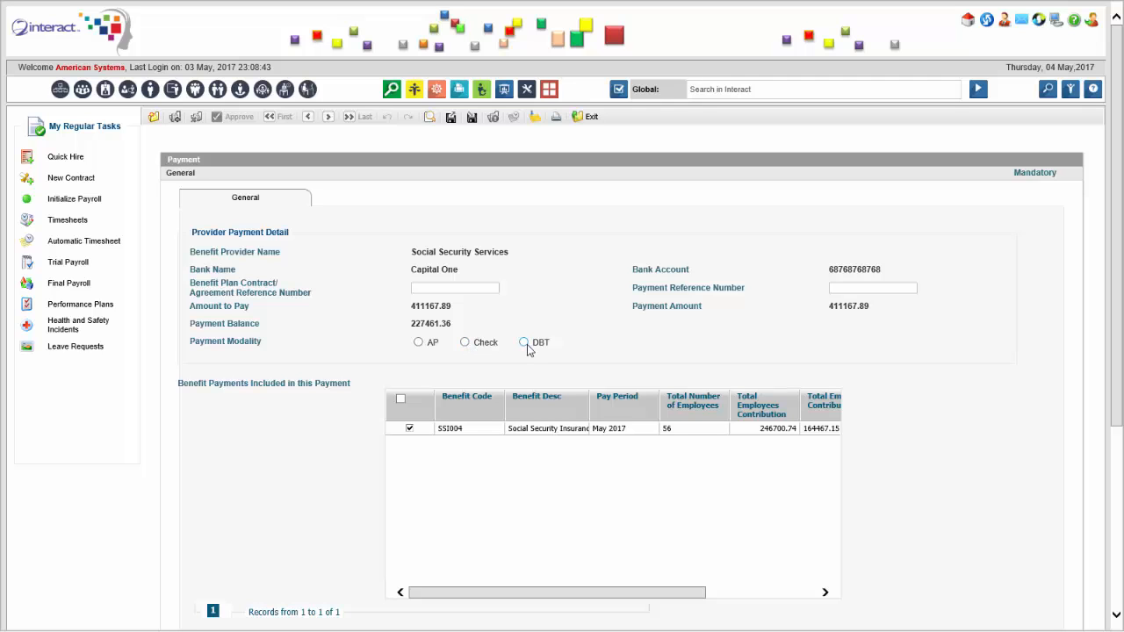
drag(1115, 235, 1116, 325)
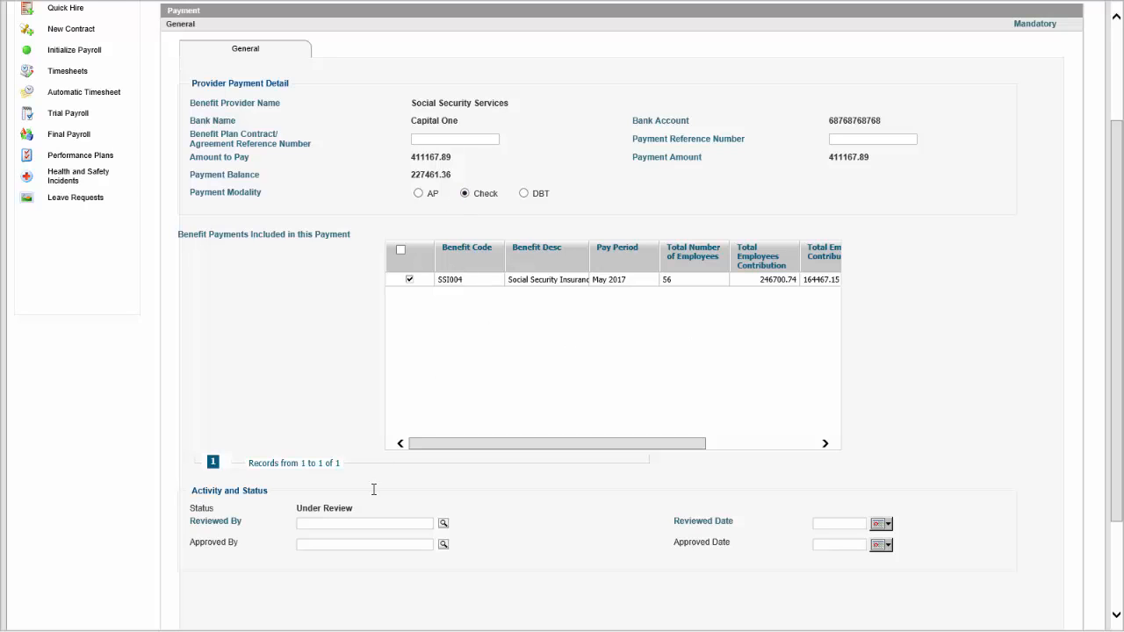
- Assign the reviewer through the employee search and set the reviewed date to 31/05/2017
click(444, 523)
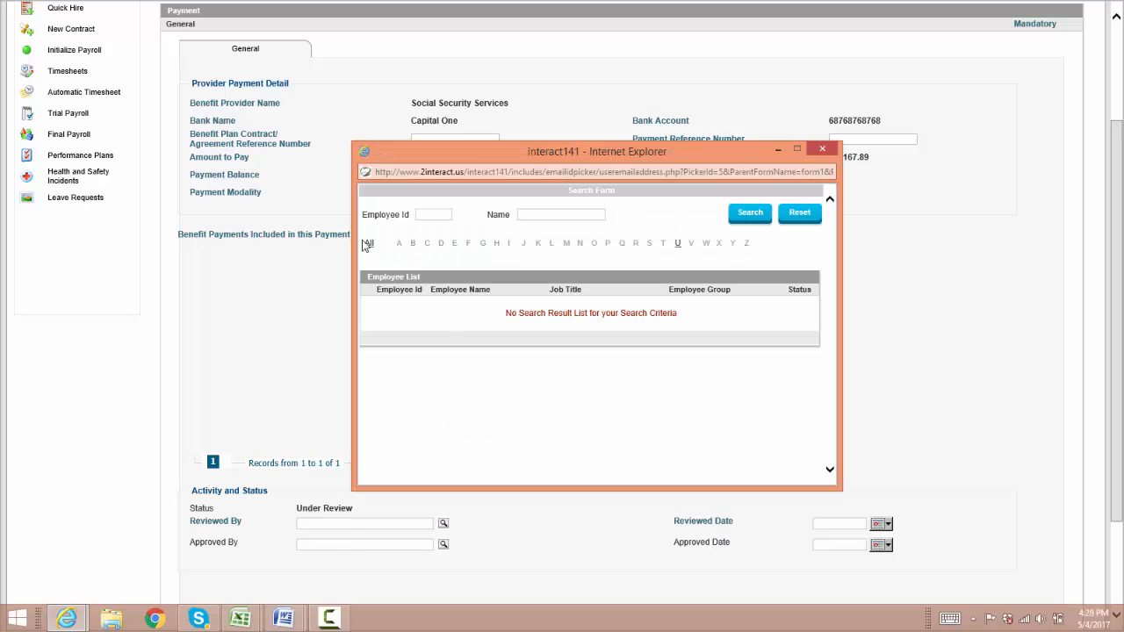
click(575, 211)
key(Return)
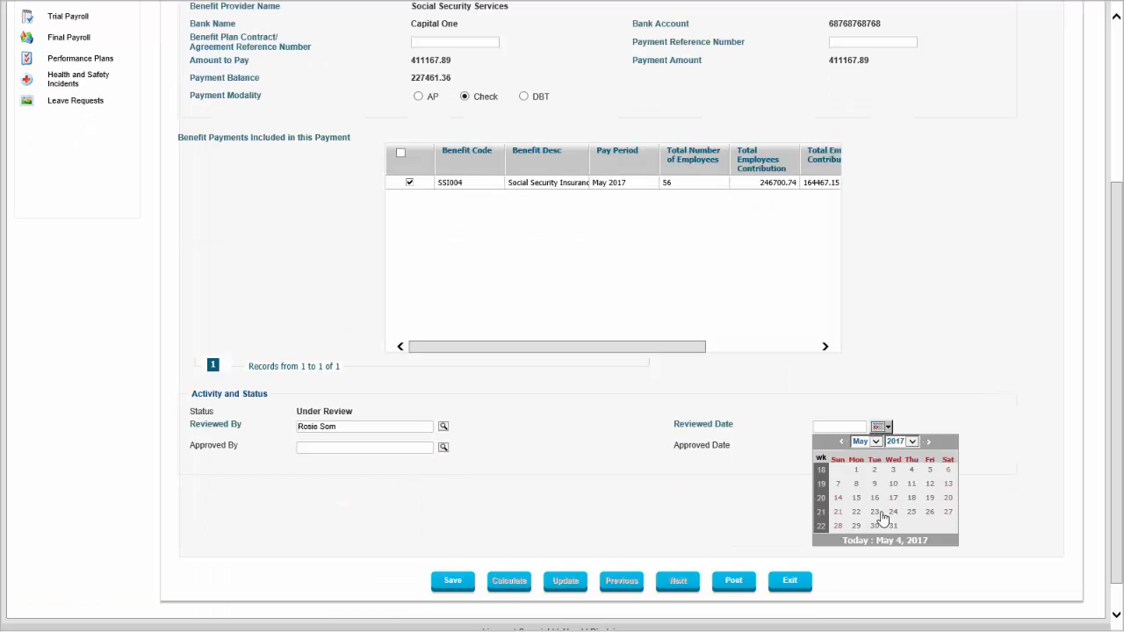
click(890, 527)
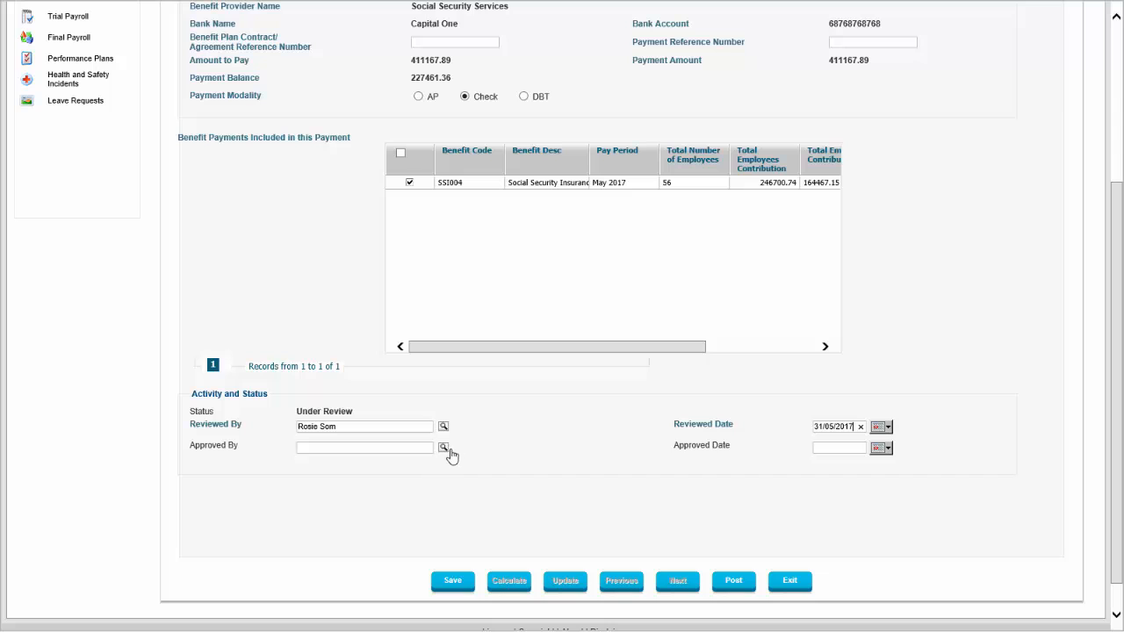
- Search the employee list by name to assign the same employee as approver
click(444, 449)
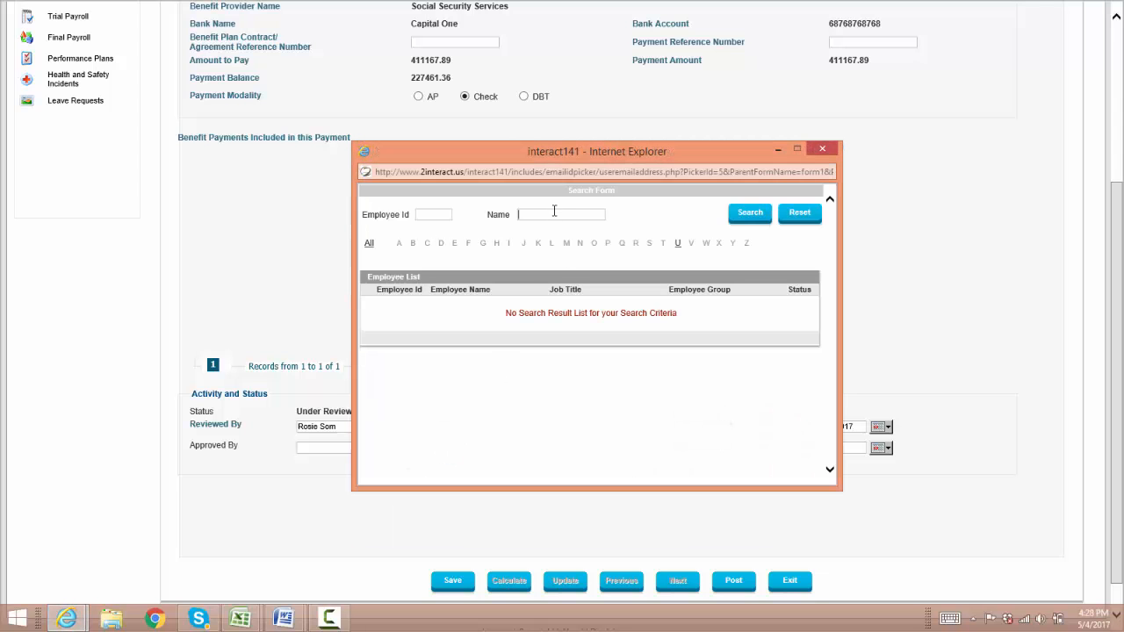
click(554, 211)
text(rosie)
key(Return)
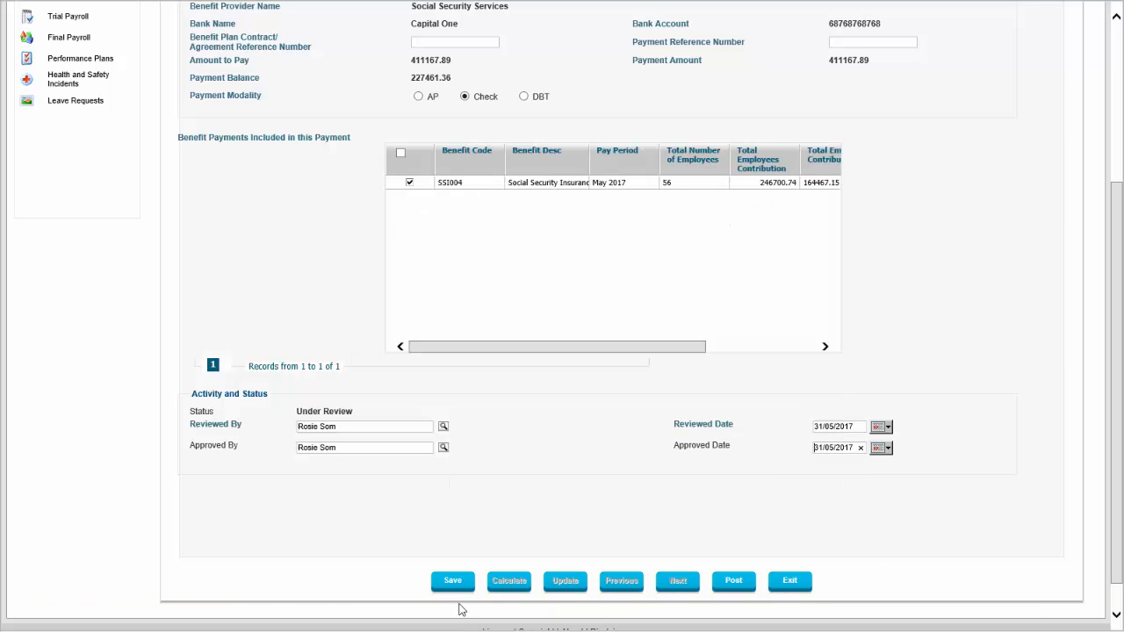
- Update and post the SSS benefit payment
scroll(554, 444, up, 3)
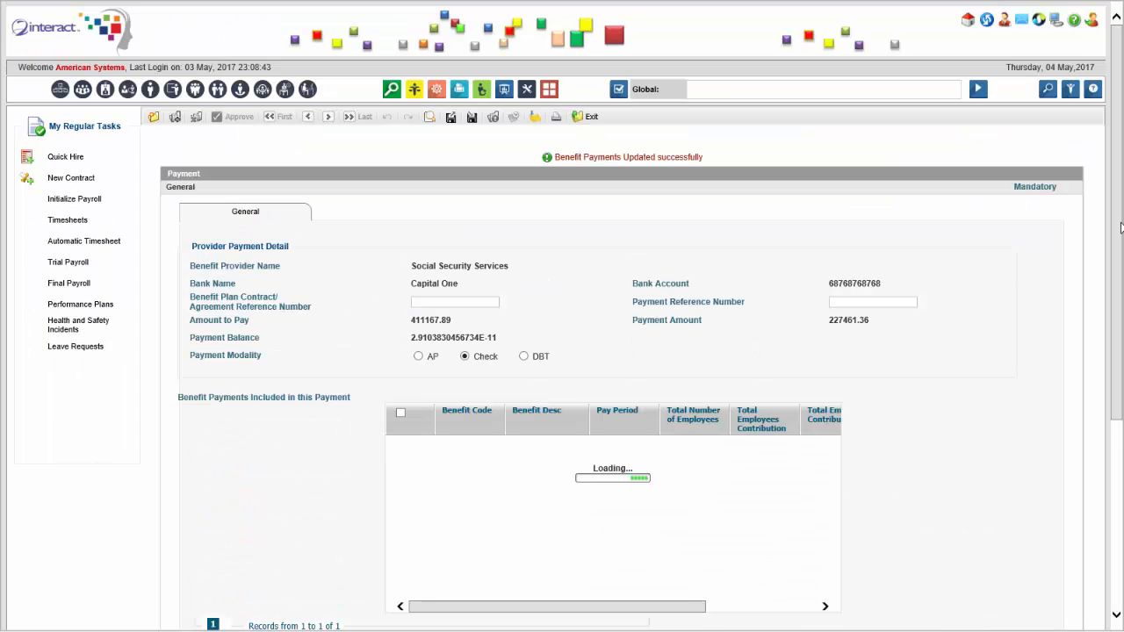
scroll(1118, 411, down, 2)
scroll(1118, 412, down, 2)
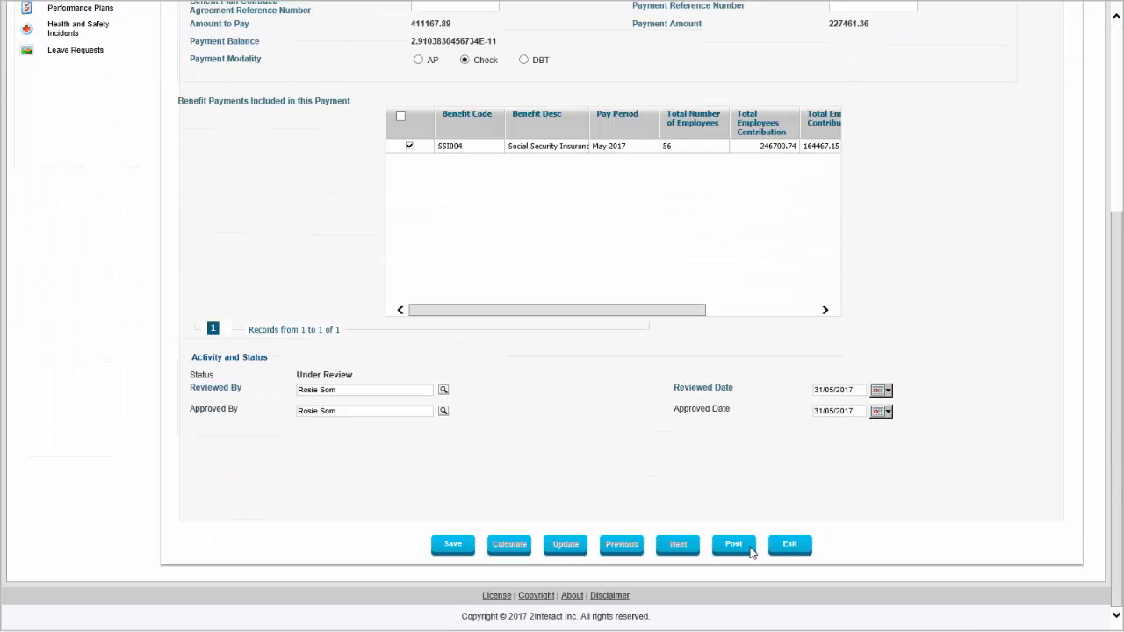
drag(670, 310, 770, 295)
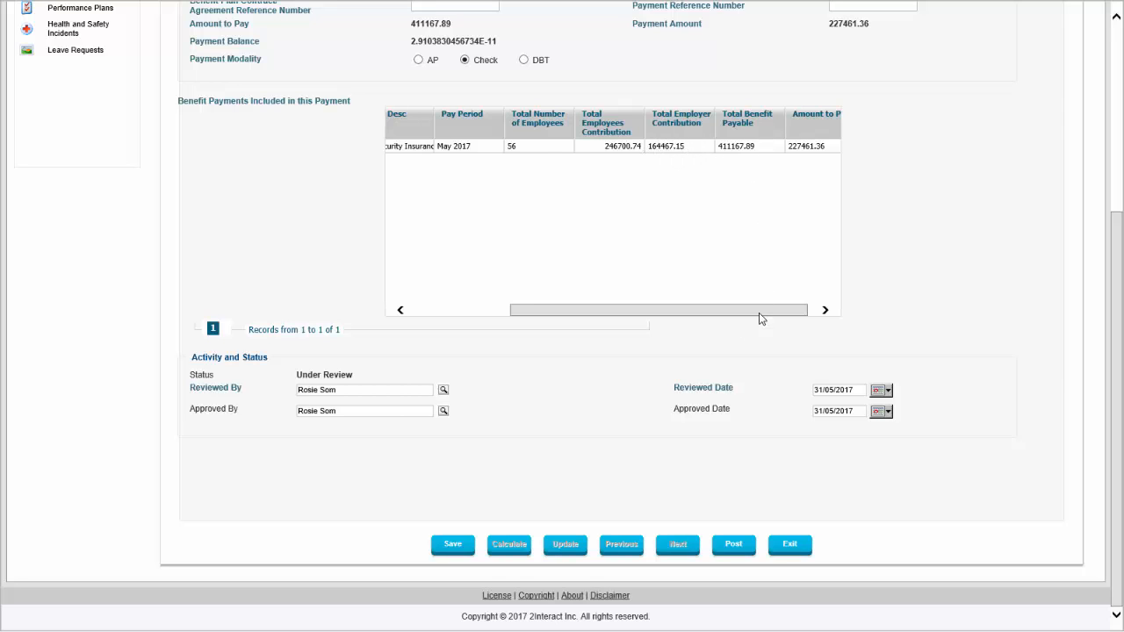
drag(759, 313, 658, 312)
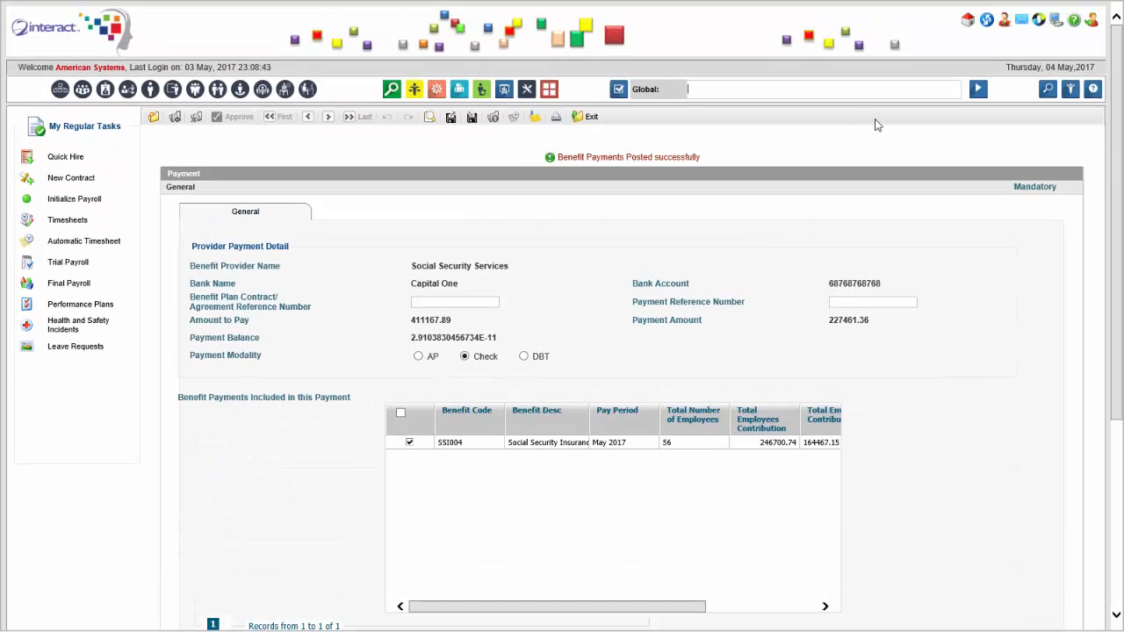
- Open the Third Party Payment Check Print activity through the global search
text(third)
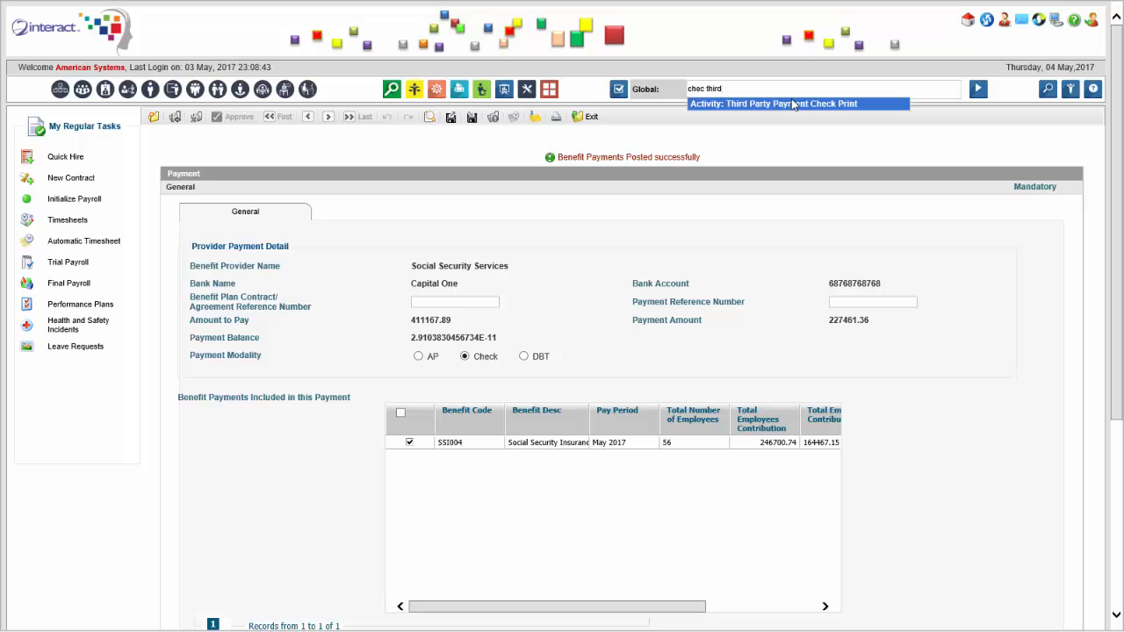
click(792, 104)
click(978, 89)
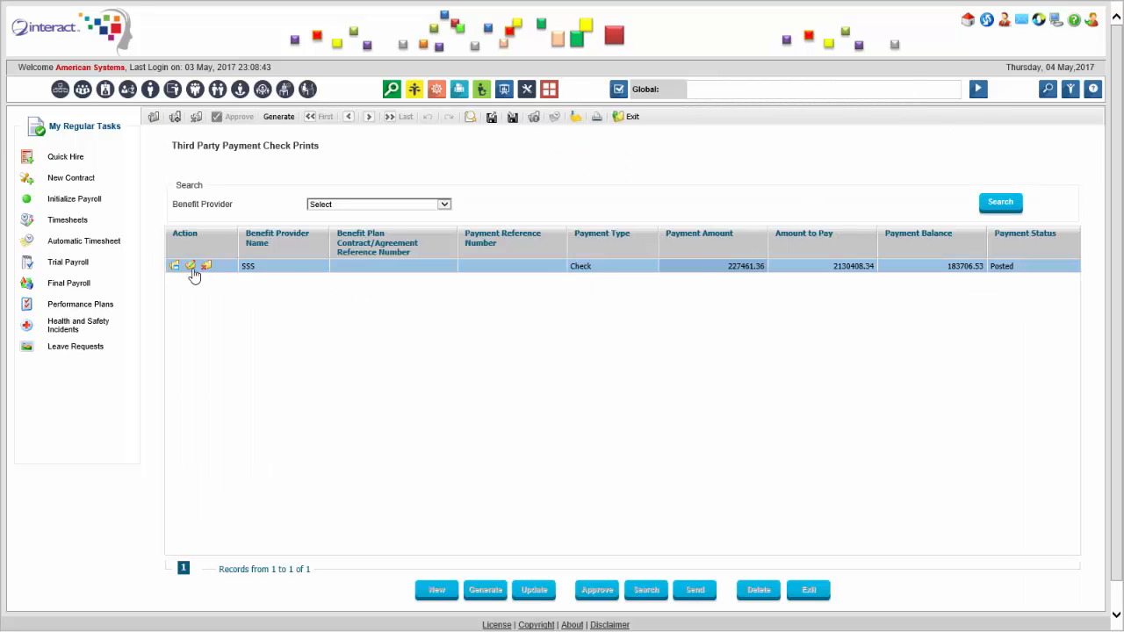
- Edit the SSS check print record and generate its check
click(191, 266)
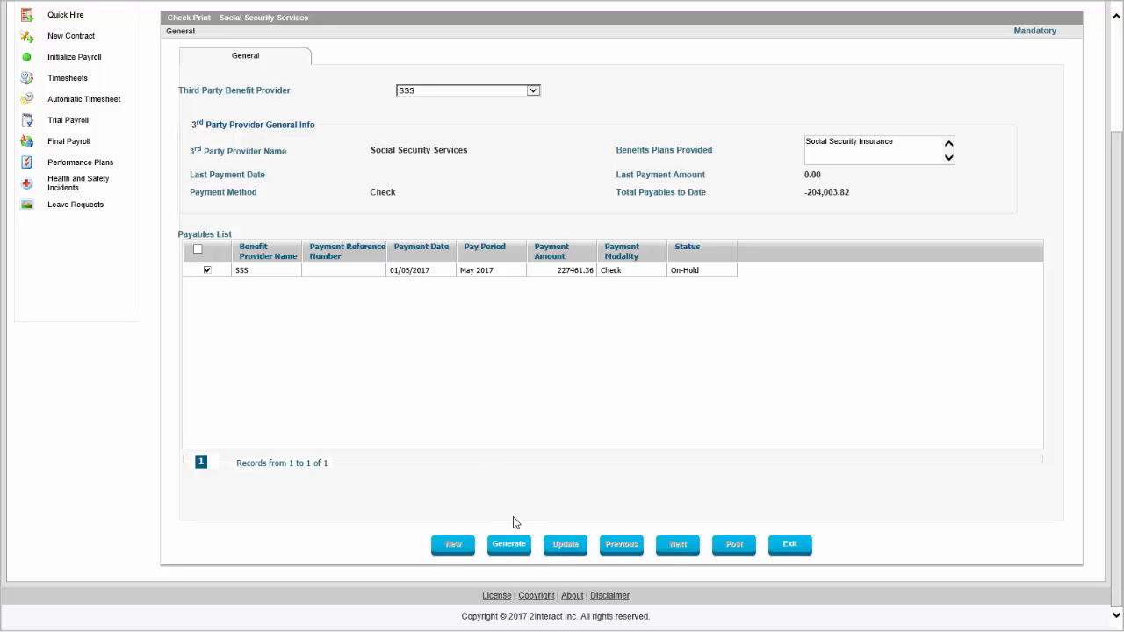
click(509, 546)
key(Return)
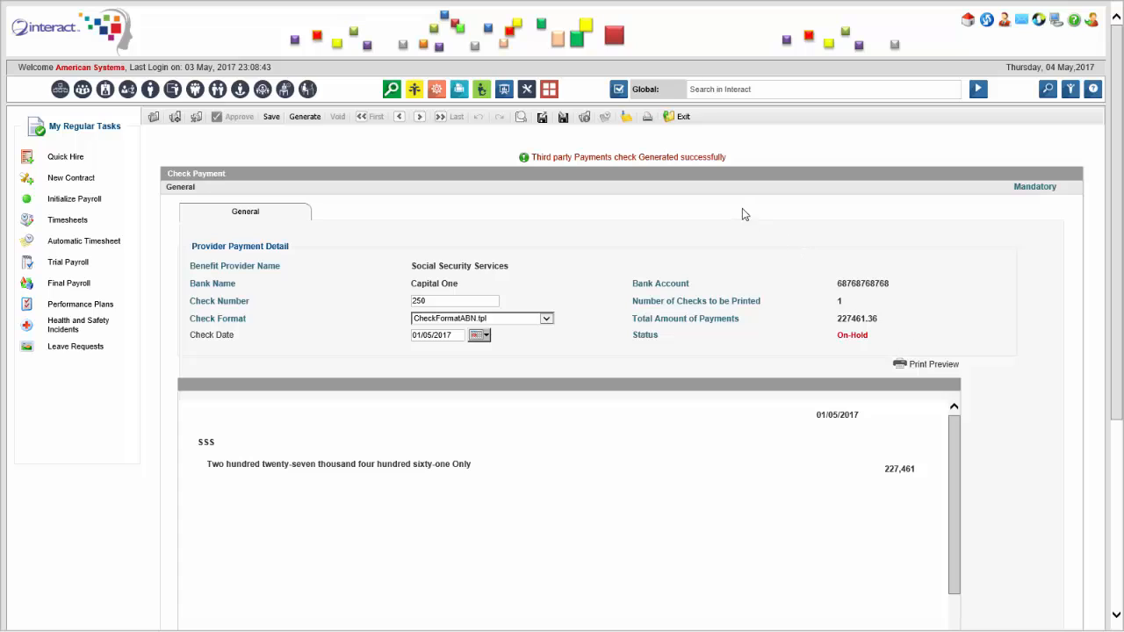
- Open the Third Party Benefit Provider Payments list through the global search for third party
click(736, 89)
text(third party)
click(744, 131)
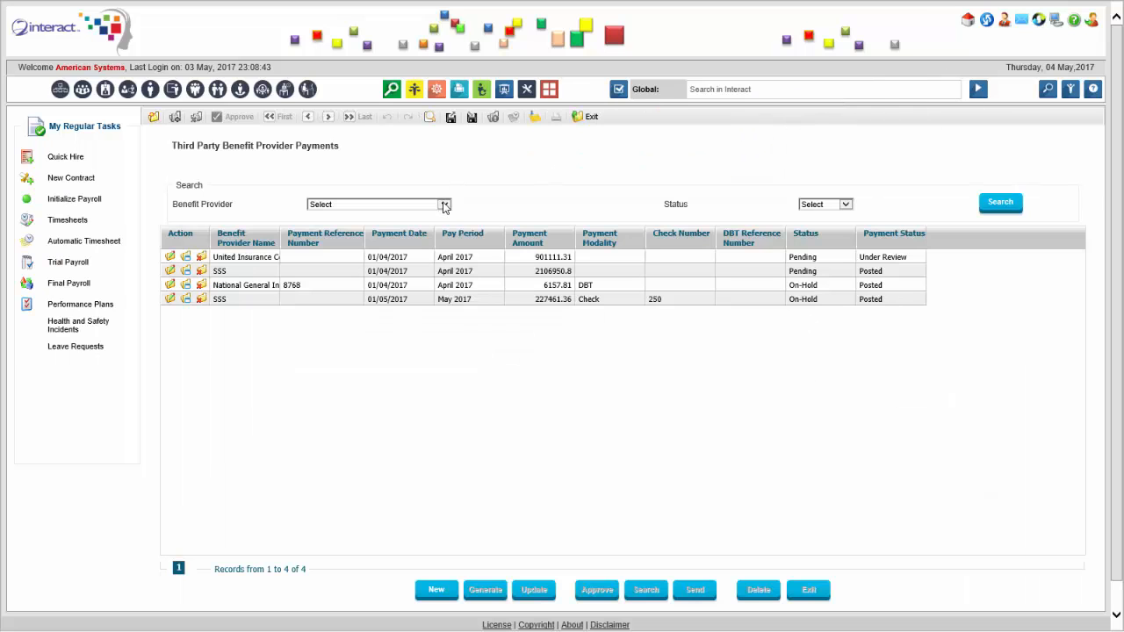
- Filter the payments by benefit provider United Insurance Co PSC and search
click(444, 205)
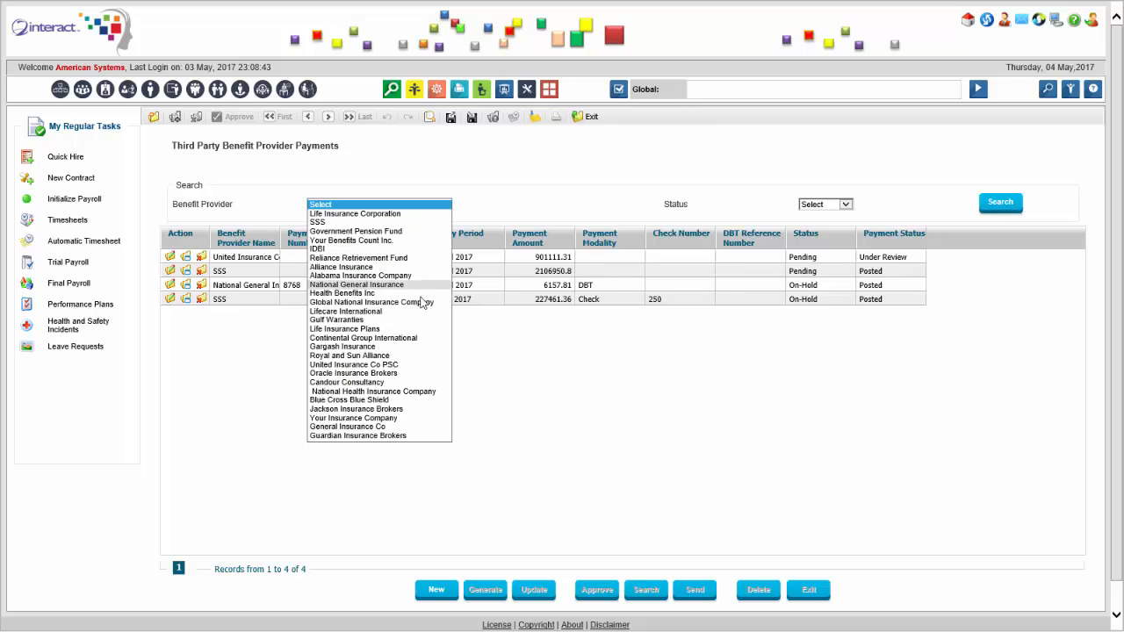
click(413, 373)
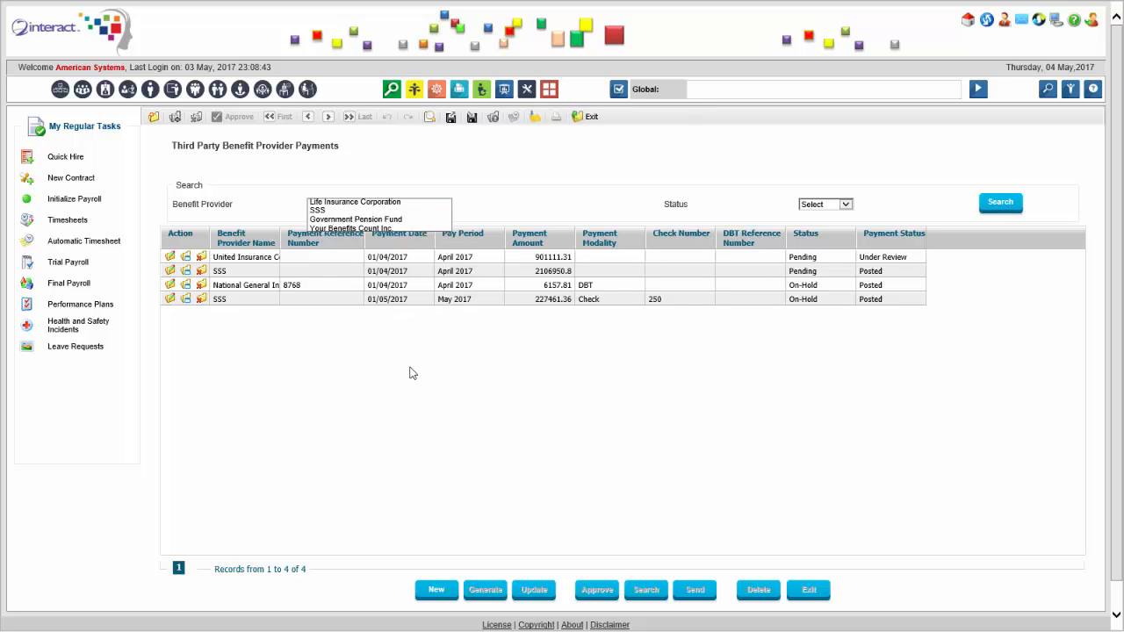
click(984, 206)
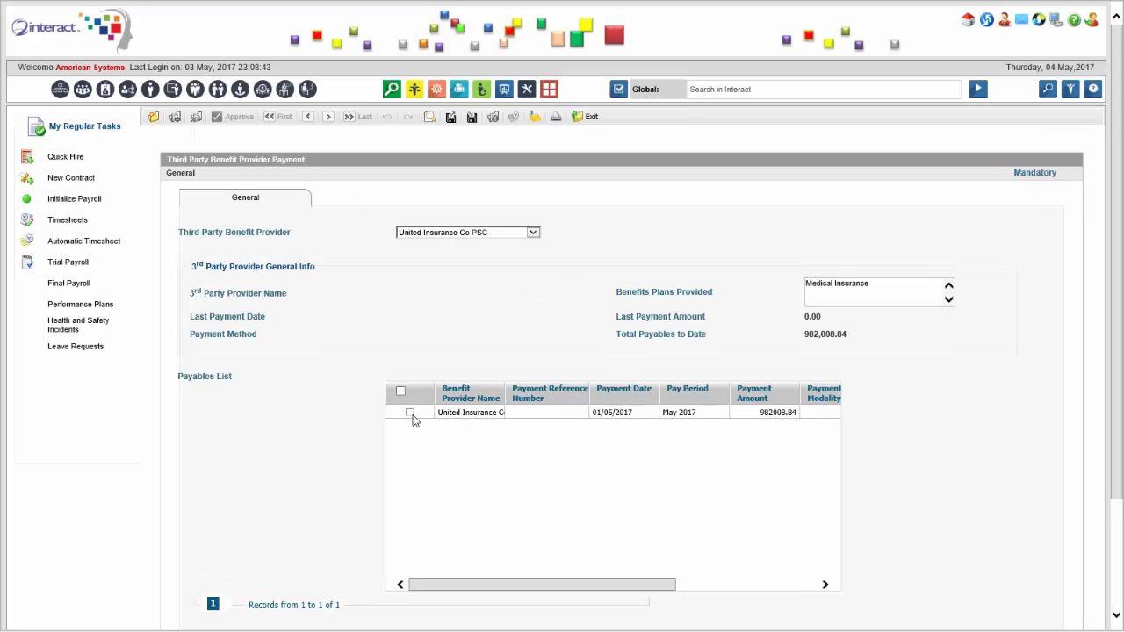
- Tick the United Insurance Co PSC May 2017 payable and generate a payment for it
click(409, 413)
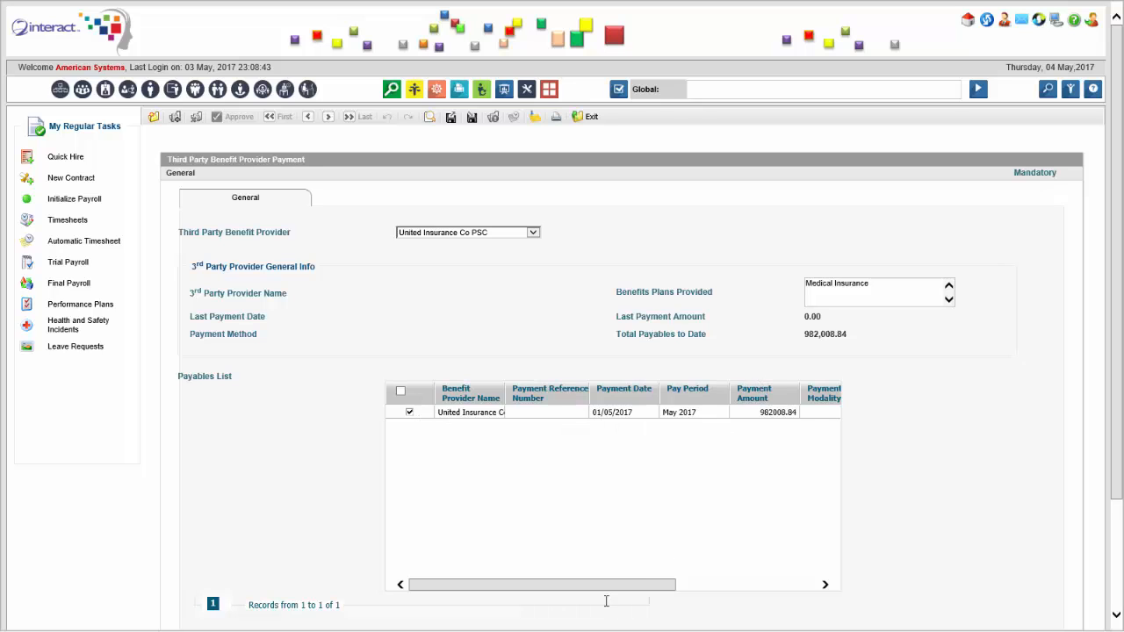
drag(614, 588, 587, 584)
scroll(520, 346, down, 3)
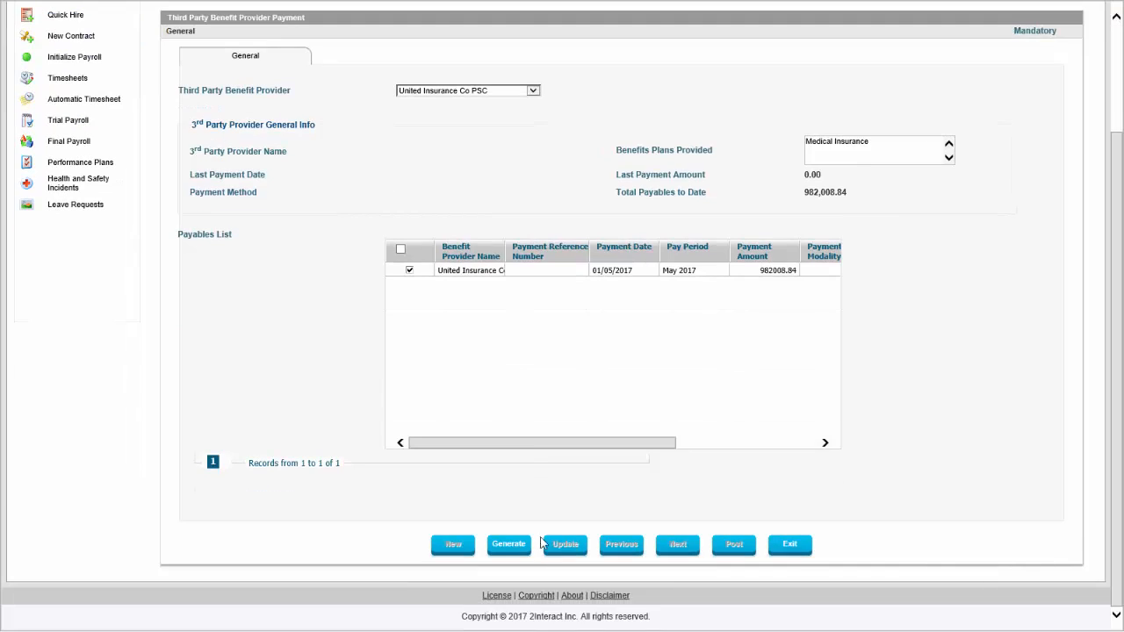
click(509, 545)
click(562, 360)
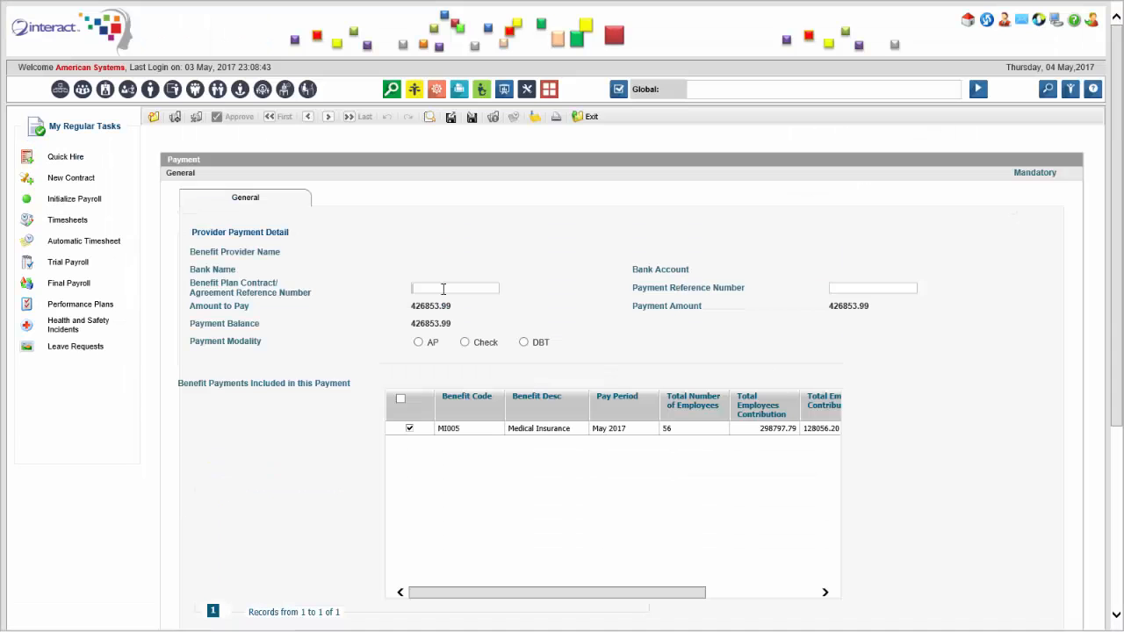
- Enter 23424 as the benefit plan contract reference and copy it into the payment reference number
click(444, 288)
text(23424)
drag(457, 287, 373, 308)
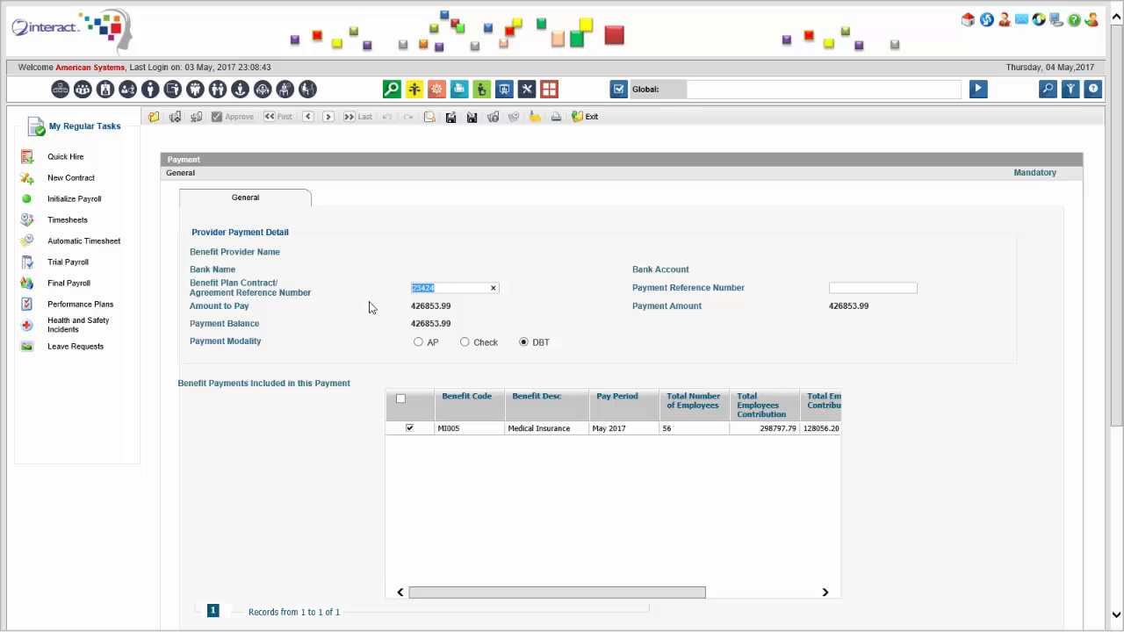
key(ctrl+c)
click(870, 287)
key(ctrl+v)
- Assign reviewer and approver dated 31/05/2017 and post the DBT payment
scroll(527, 483, down, 3)
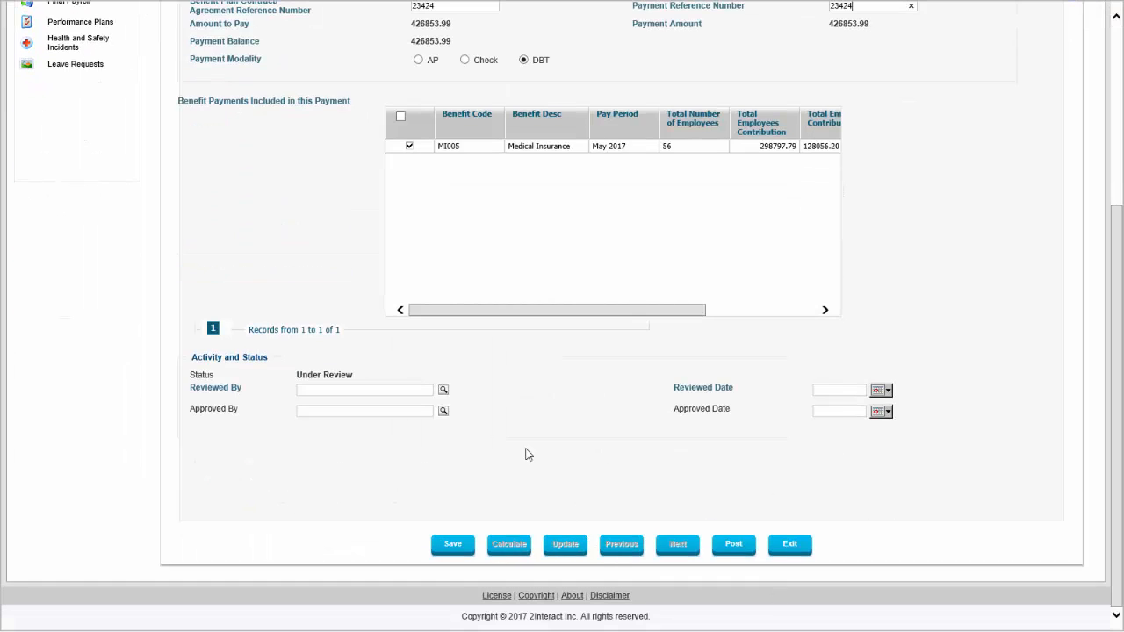
click(444, 389)
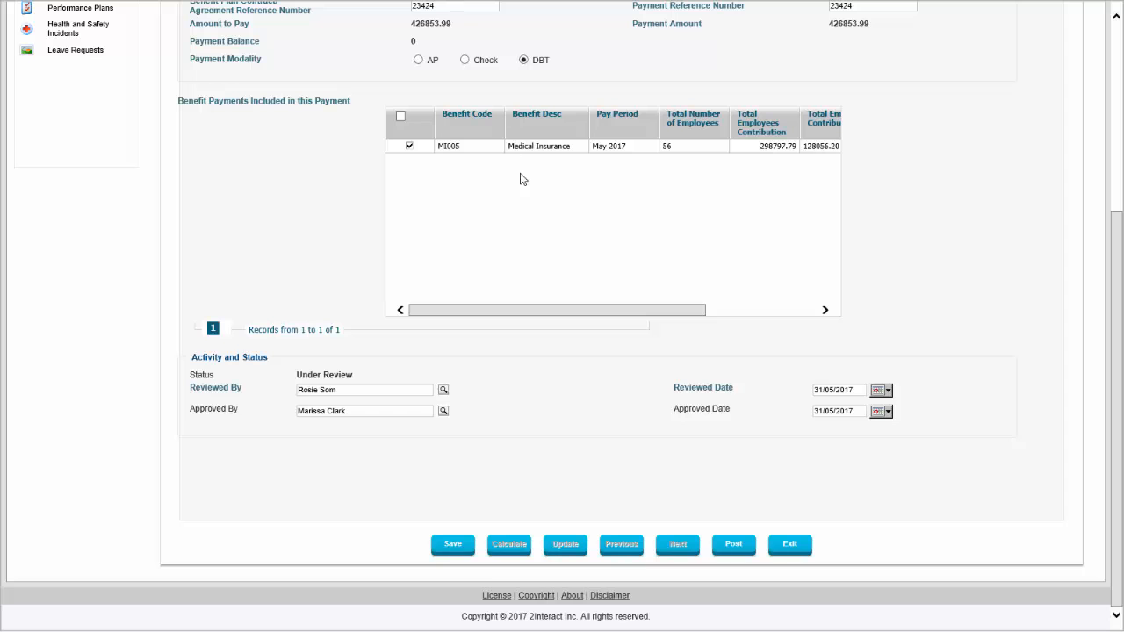
click(735, 548)
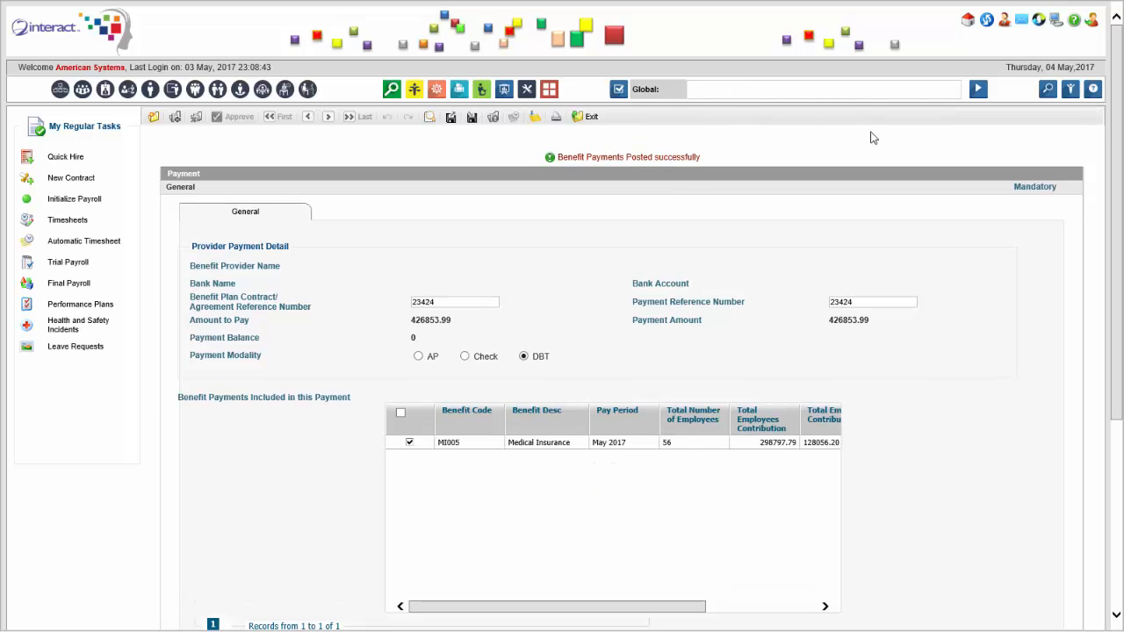
- Open Third Party Payment Bank Transfers and open the United Insurance Co PSC transfer record
text(bt)
click(857, 111)
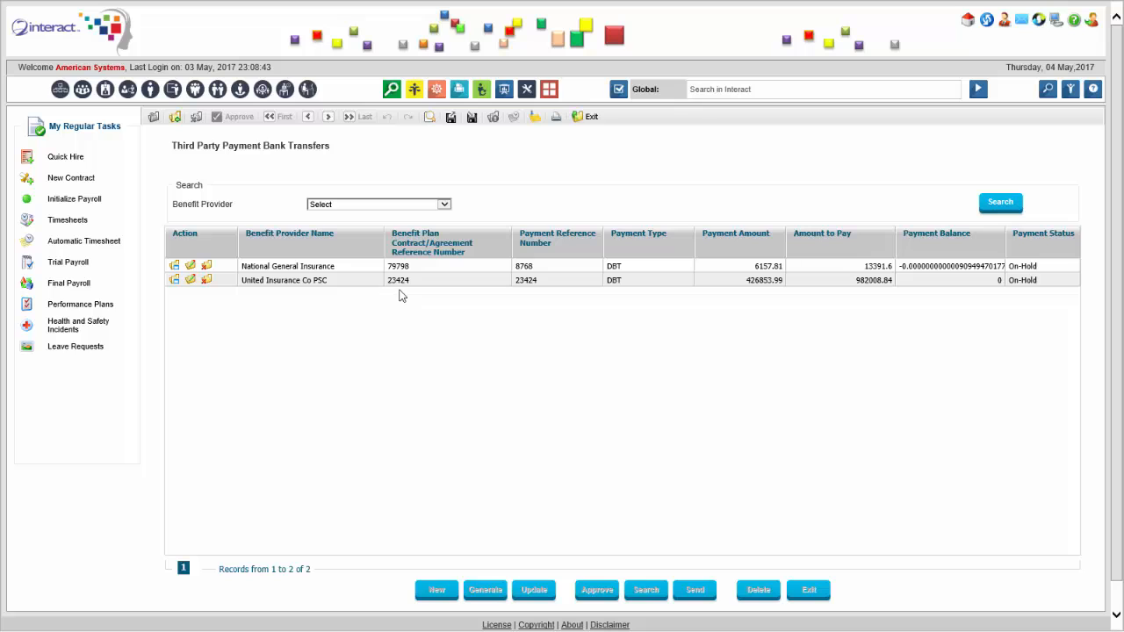
click(310, 283)
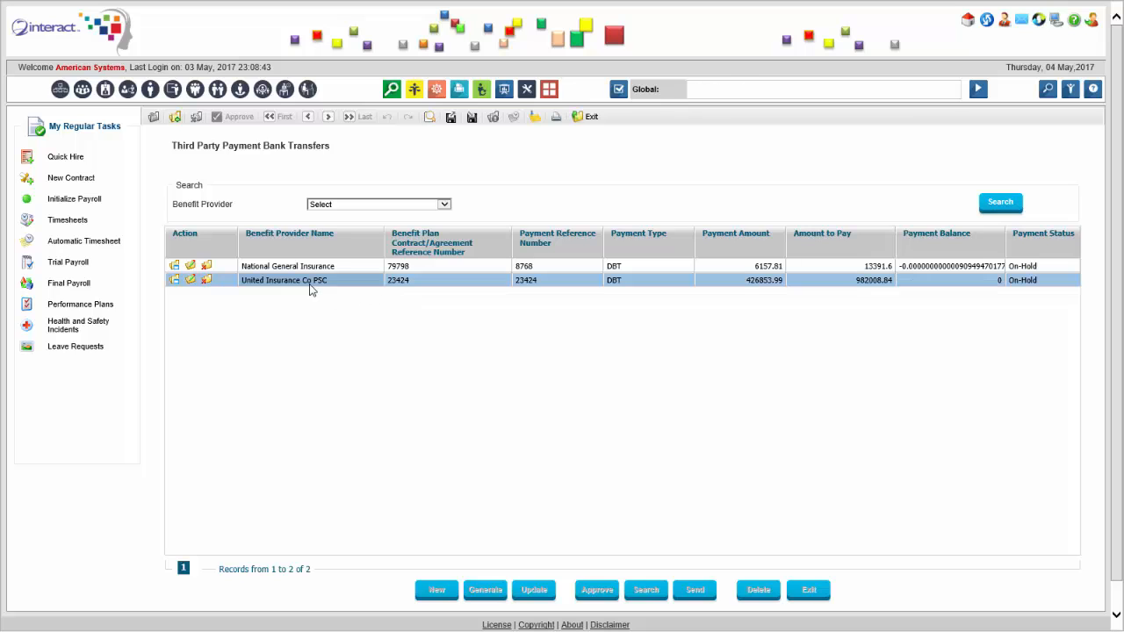
double_click(310, 283)
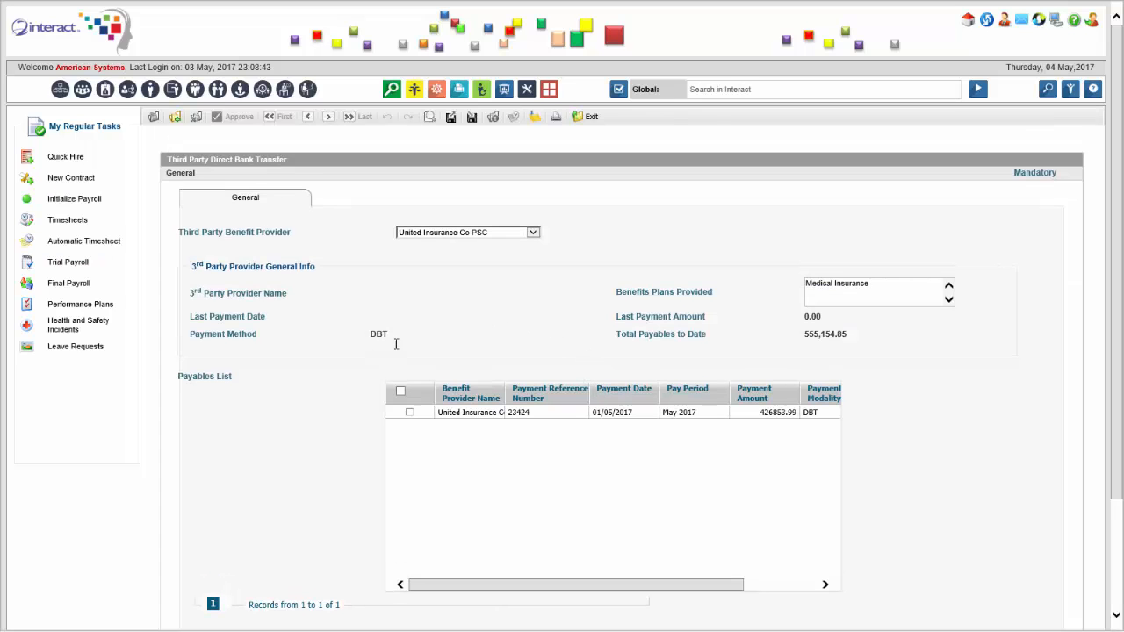
- Tick the United Insurance Co PSC May 2017 payable and generate its direct bank transfer
click(410, 413)
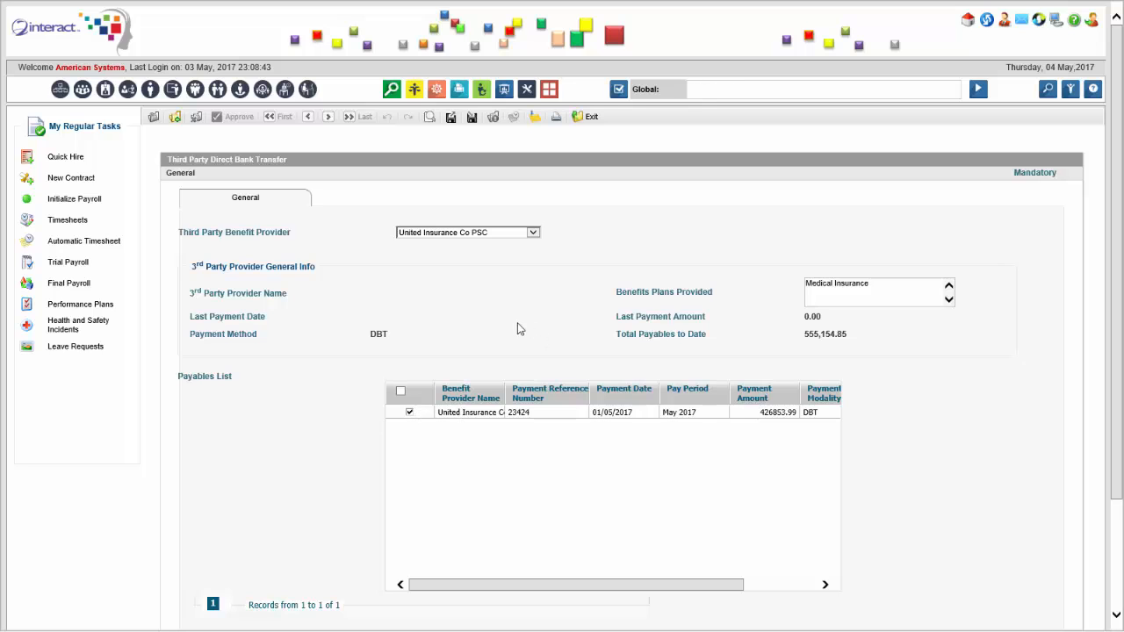
scroll(539, 369, down, 3)
click(517, 549)
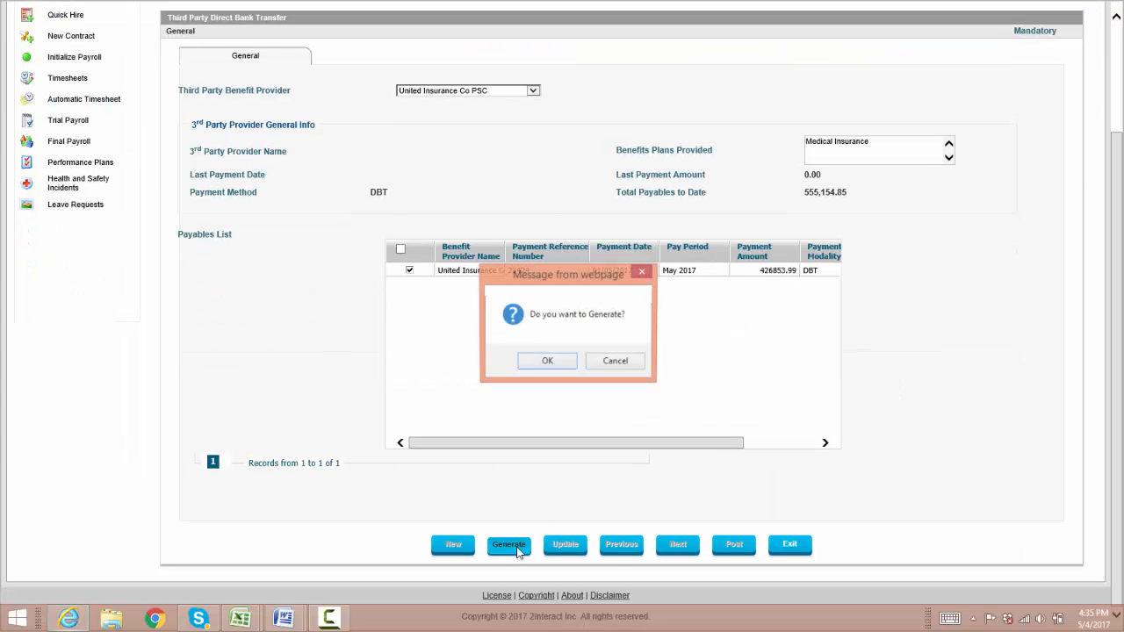
click(567, 361)
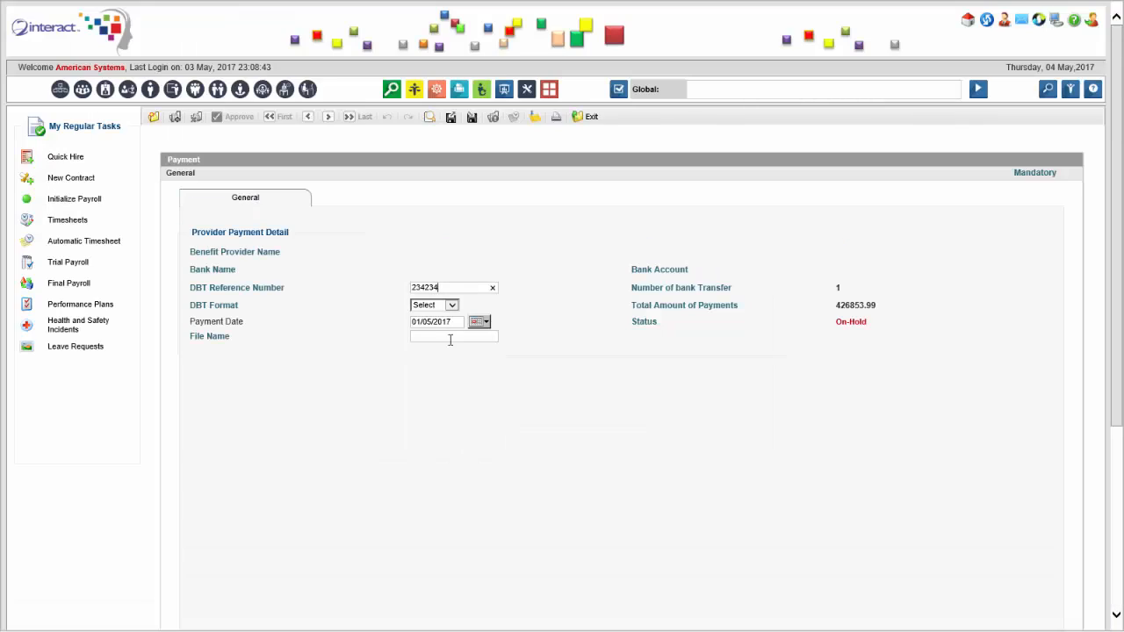
- Enter 132 in the DBT reference number and open the DBT format choices
text(132)
click(434, 305)
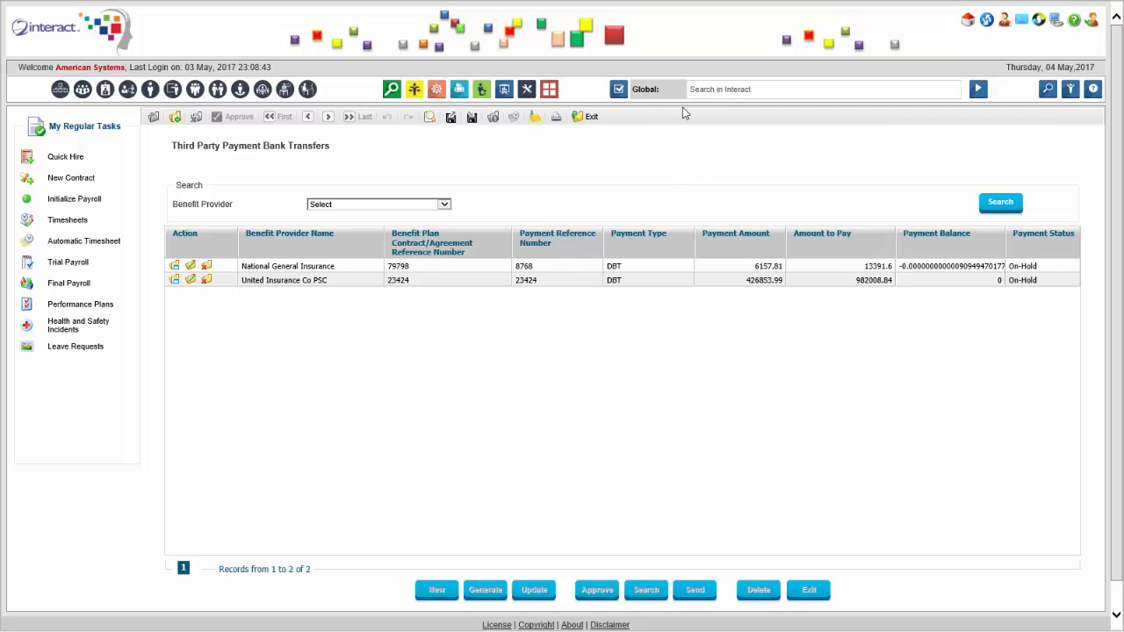
- Search the global search for tax and third party payment activities without opening one
click(708, 89)
text(tax aut)
key(BackSpace)
key(BackSpace)
key(BackSpace)
text(payme)
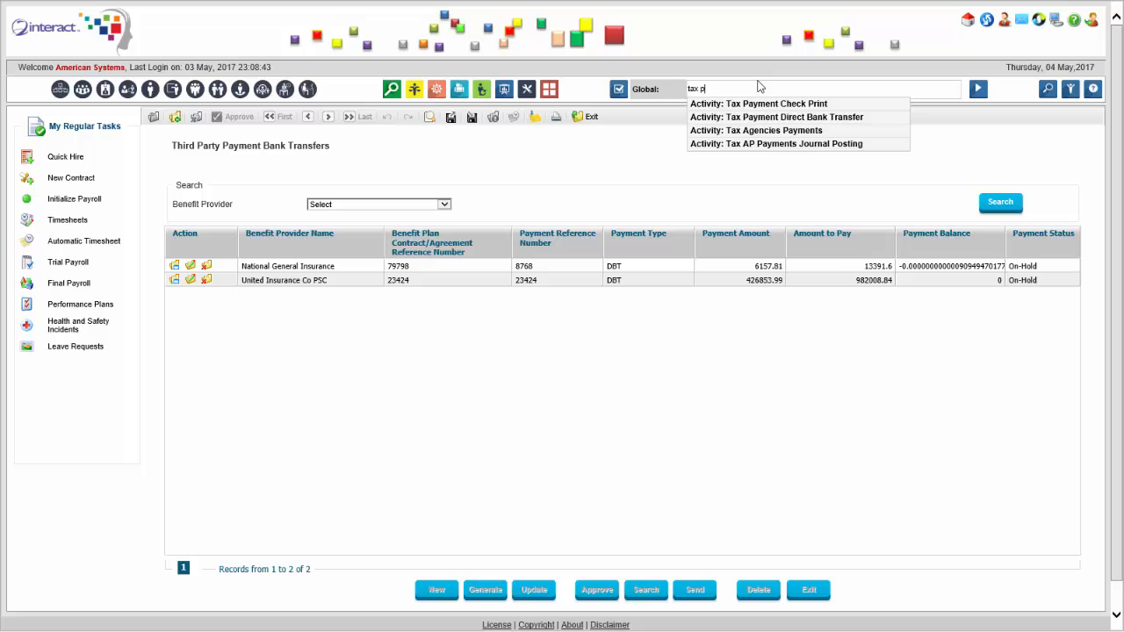
key(BackSpace)
key(BackSpace)
key(BackSpace)
key(BackSpace)
text(hir)
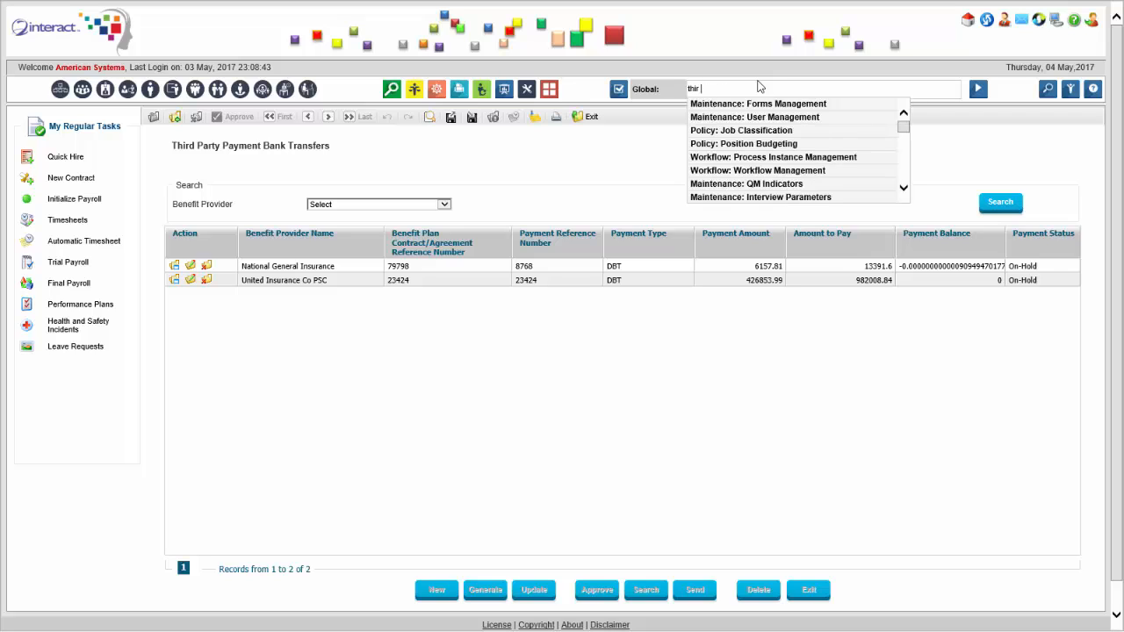
text(d party)
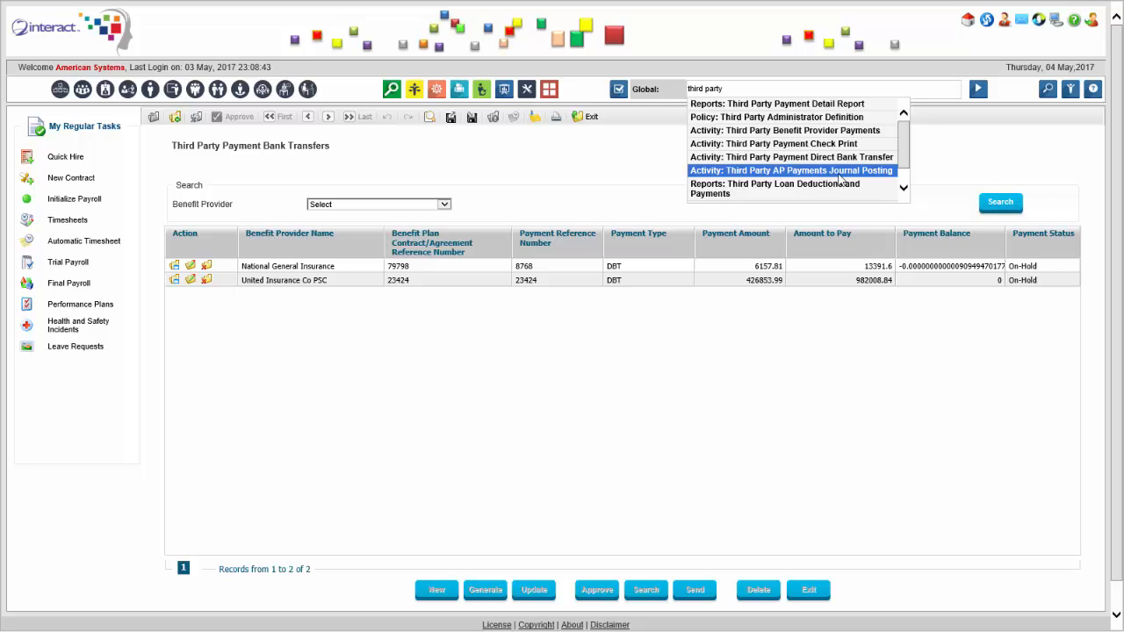
click(626, 168)
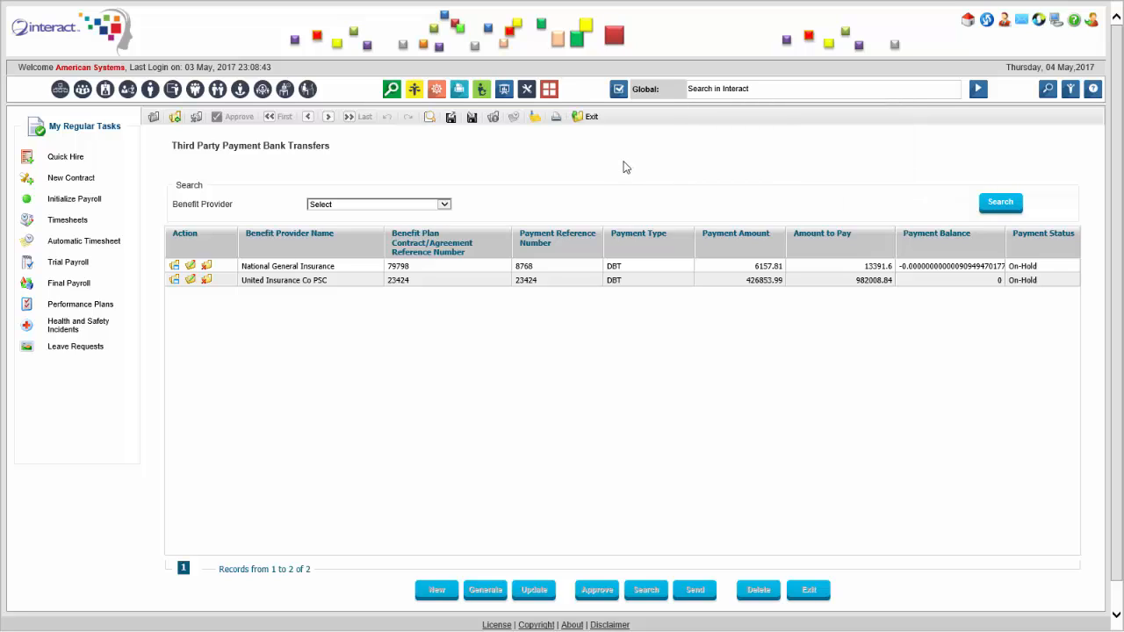